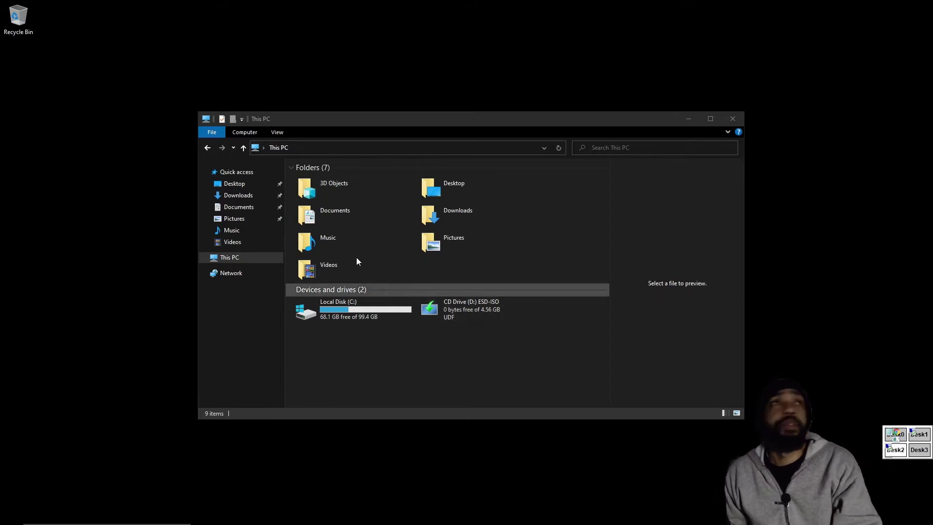
Bring the TechTinkTronics AllMyLinks page forward and scroll through its list of links and back up
mouse_move(301, 522)
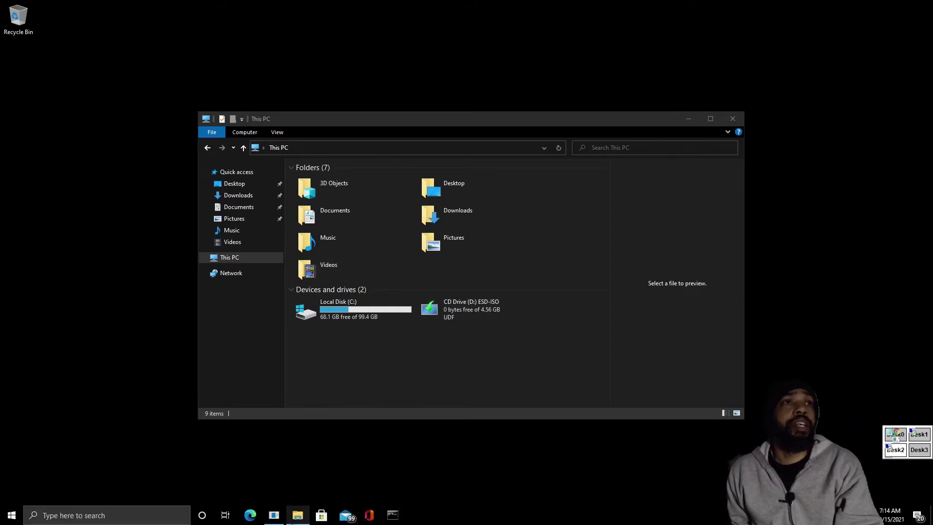
mouse_move(274, 516)
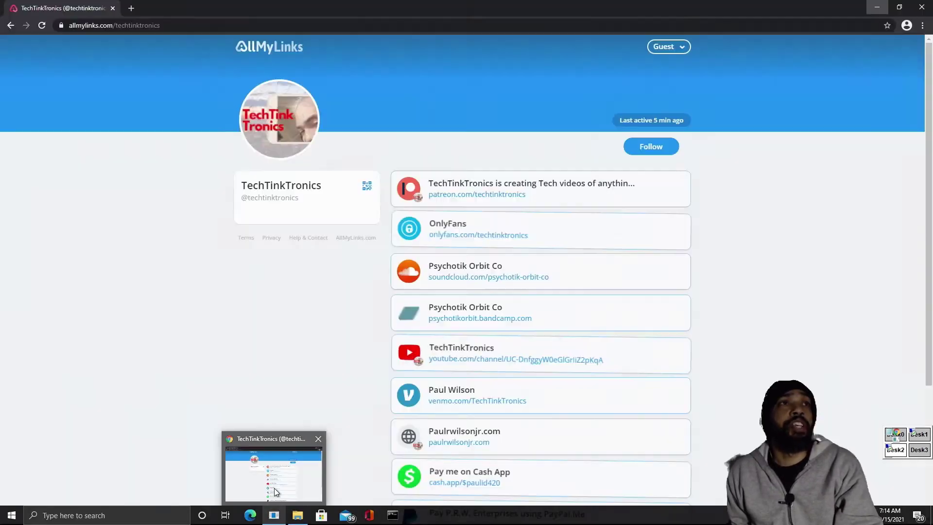
click(275, 491)
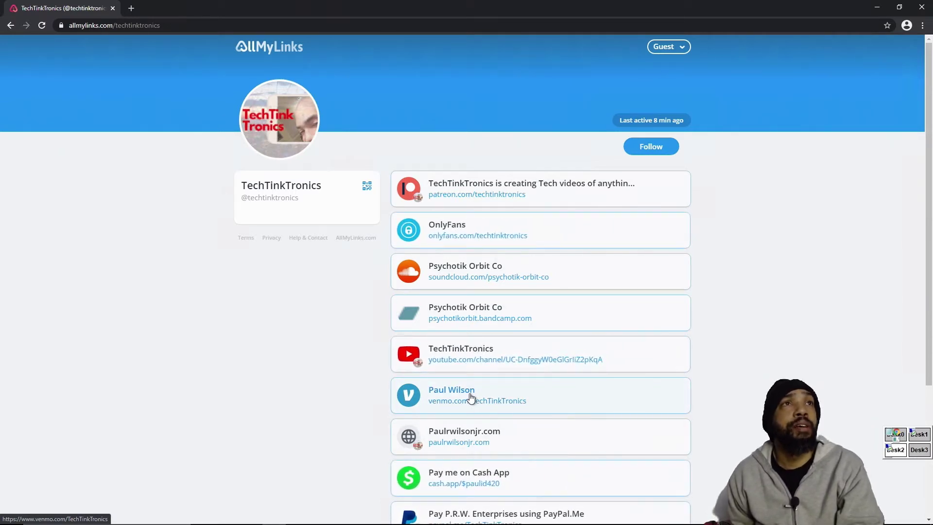
scroll(469, 396, down, 1)
scroll(470, 398, down, 1)
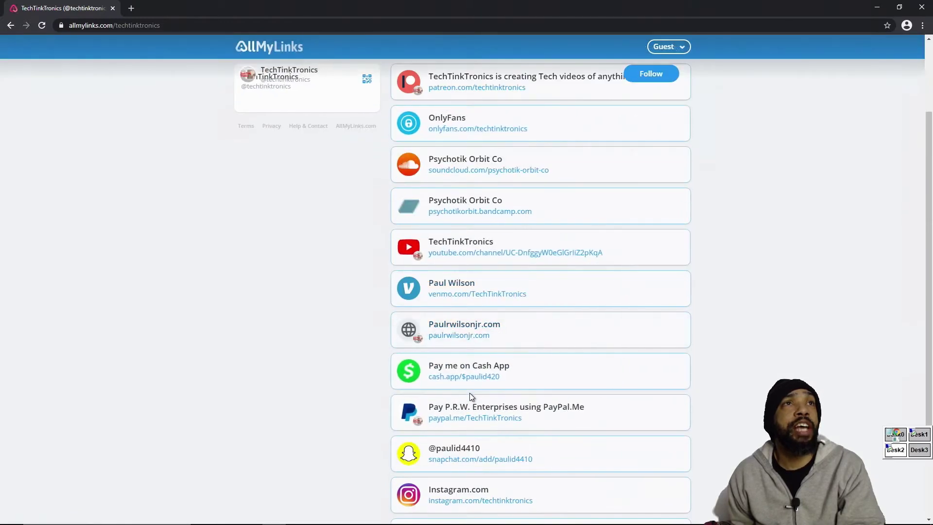
scroll(470, 394, down, 1)
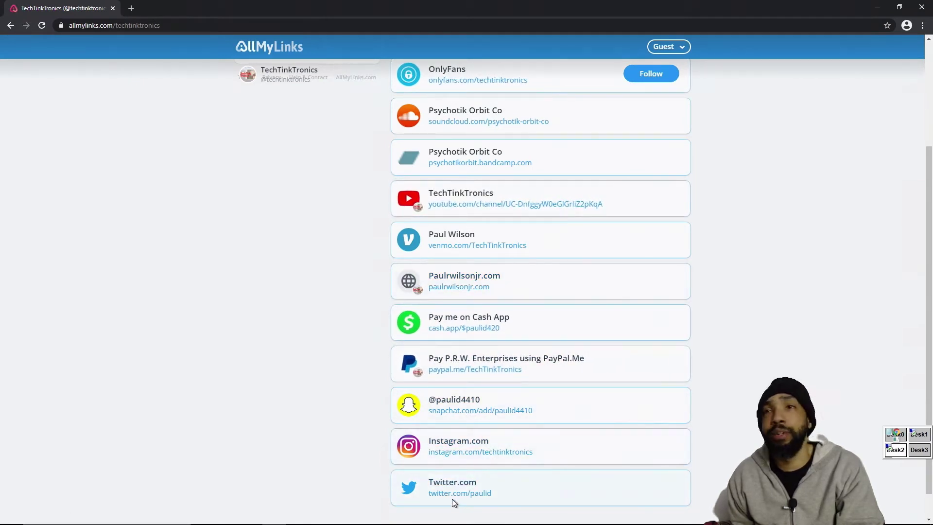
scroll(542, 424, up, 3)
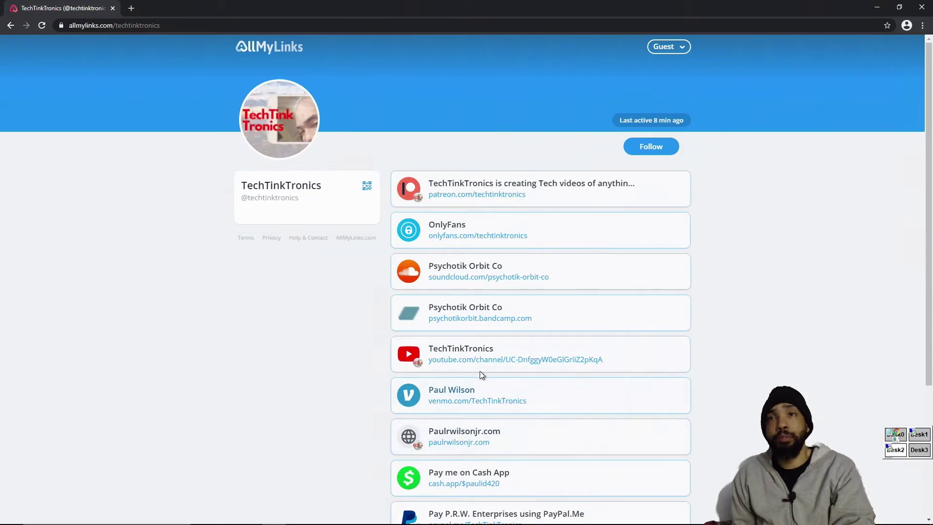
Back in File Explorer, start a new network drive mapping using drive letter N:
key(ctrl+super+Right)
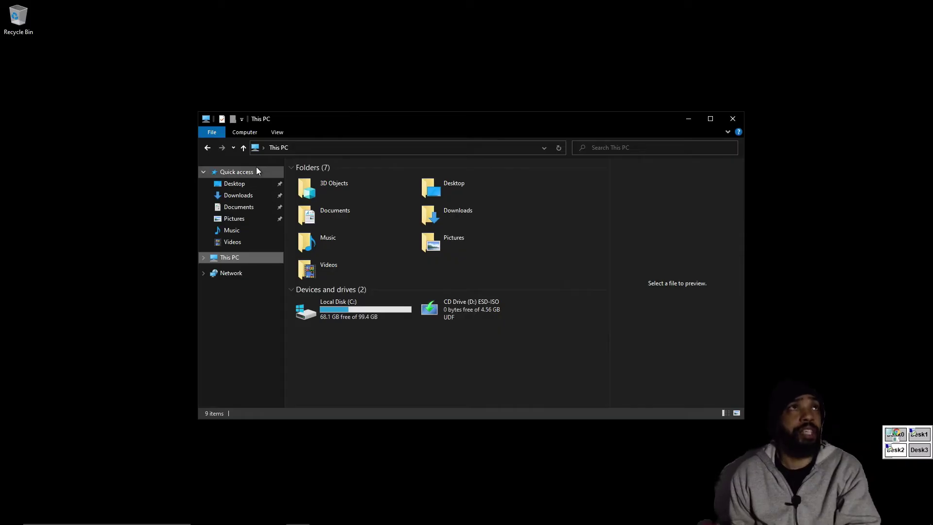
click(244, 135)
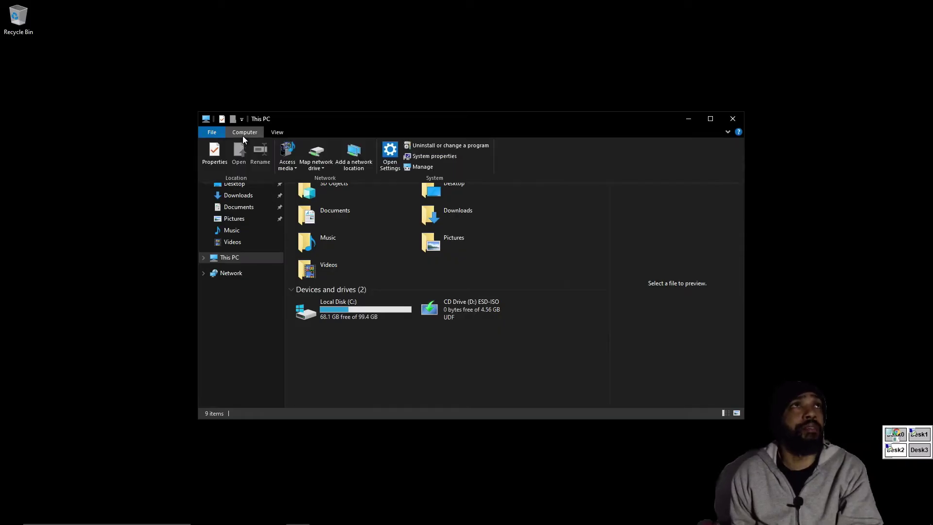
click(317, 168)
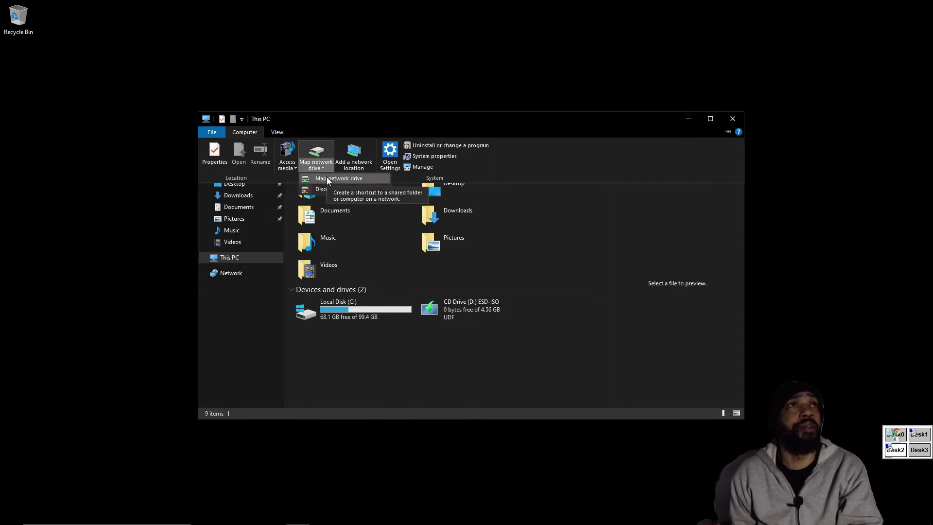
click(326, 179)
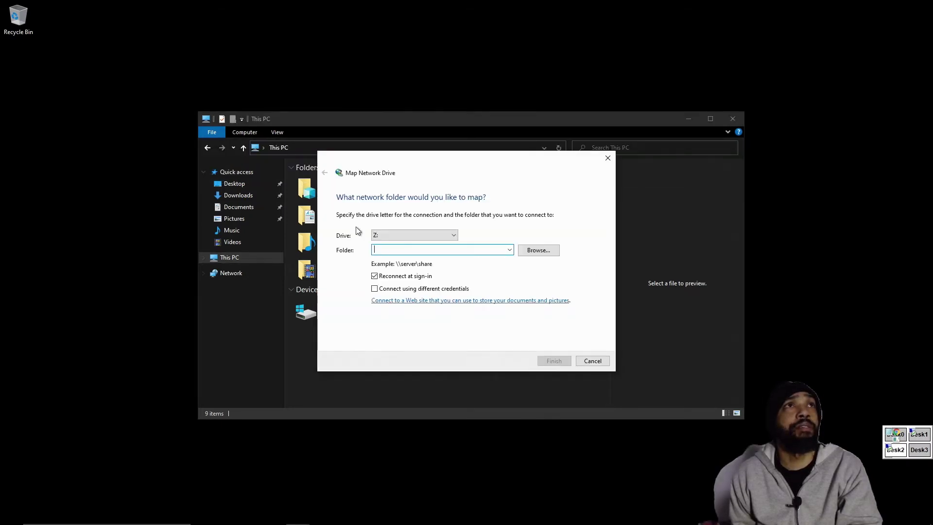
click(453, 238)
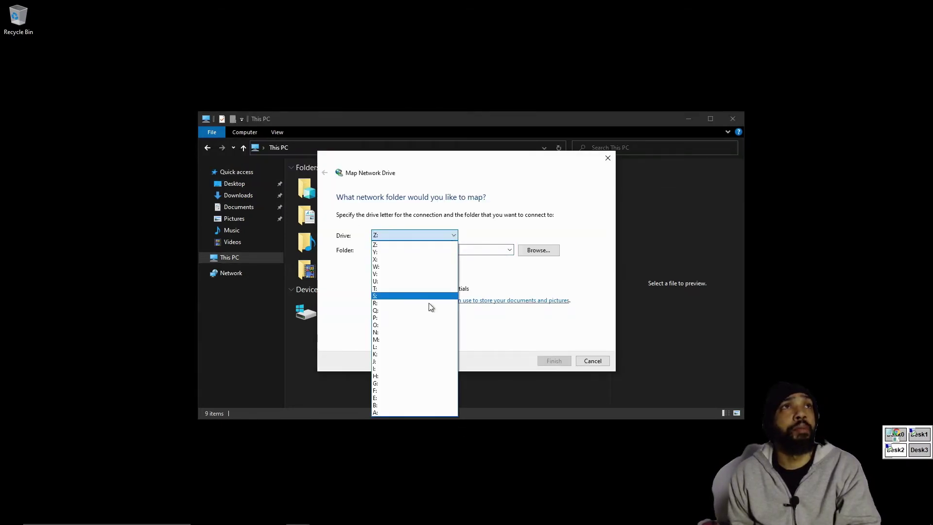
click(420, 333)
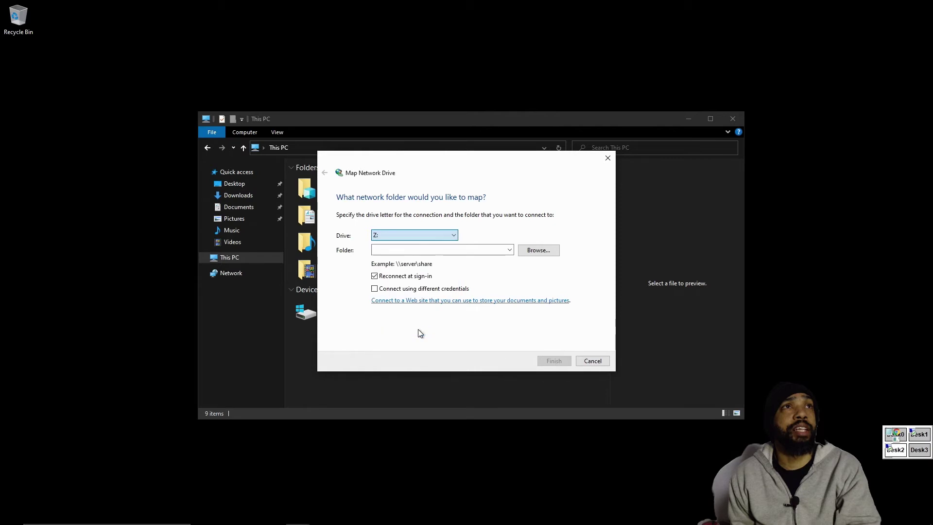
Enter \\Neptune\n as the folder path and connect
click(414, 251)
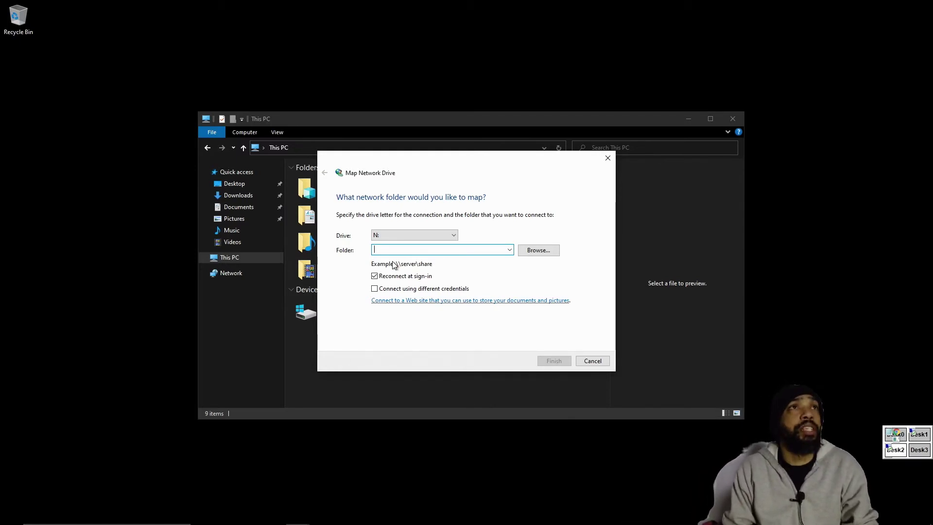
text(\)
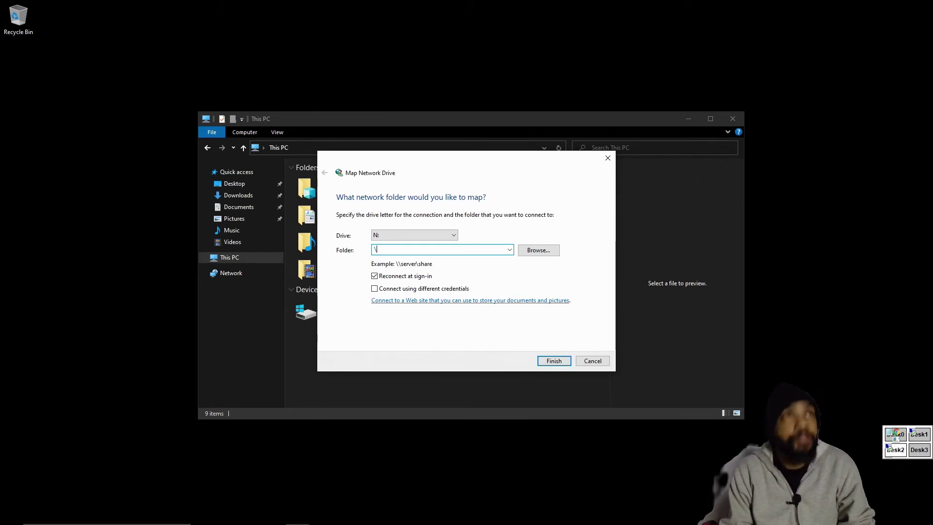
text(N)
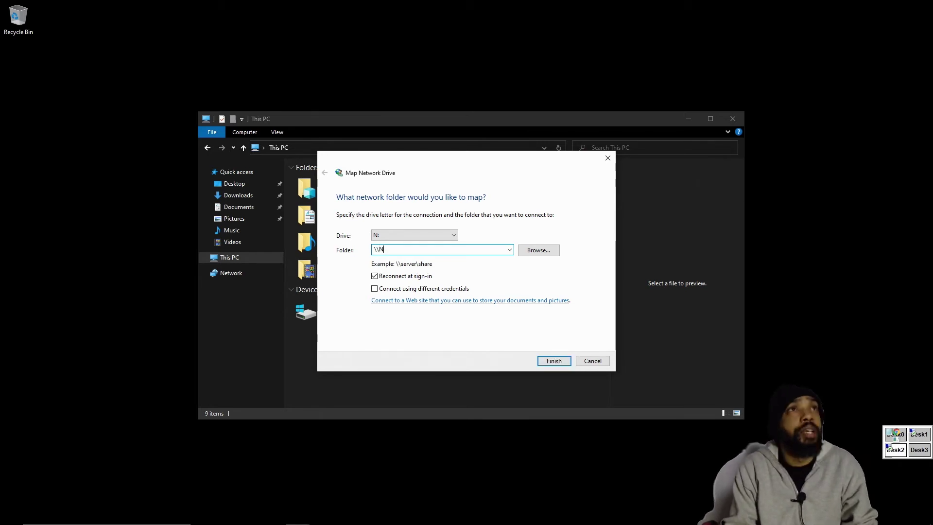
text(eptune)
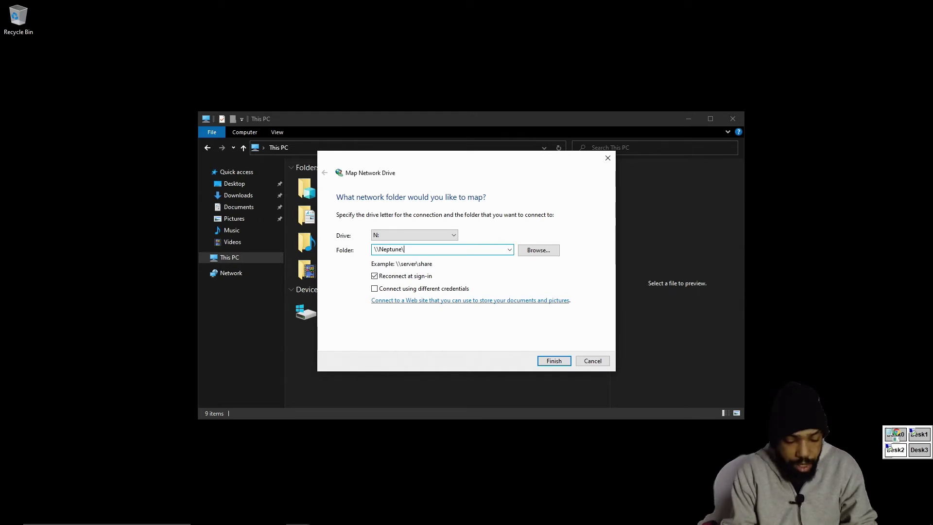
text(\n)
key(Return)
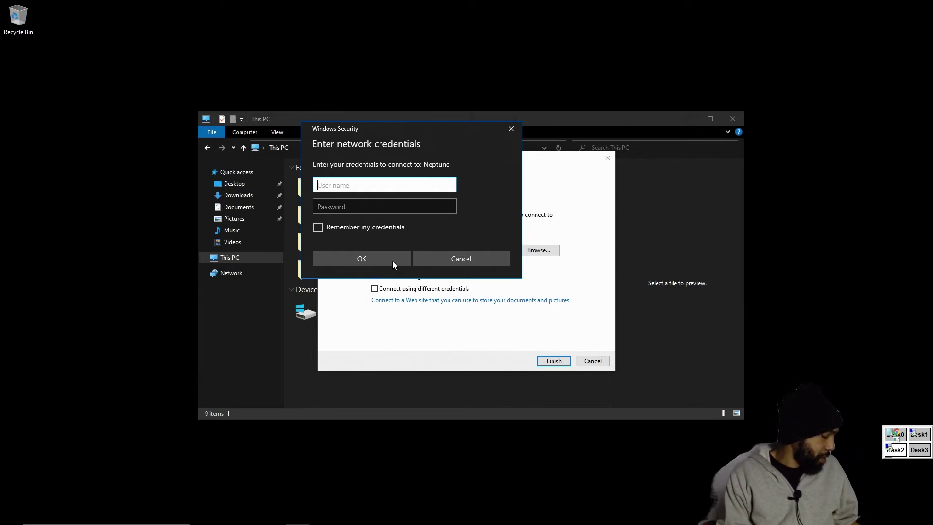
Enter the Neptune username and account password, tick Remember my credentials, and confirm
text(paulid4420)
click(395, 205)
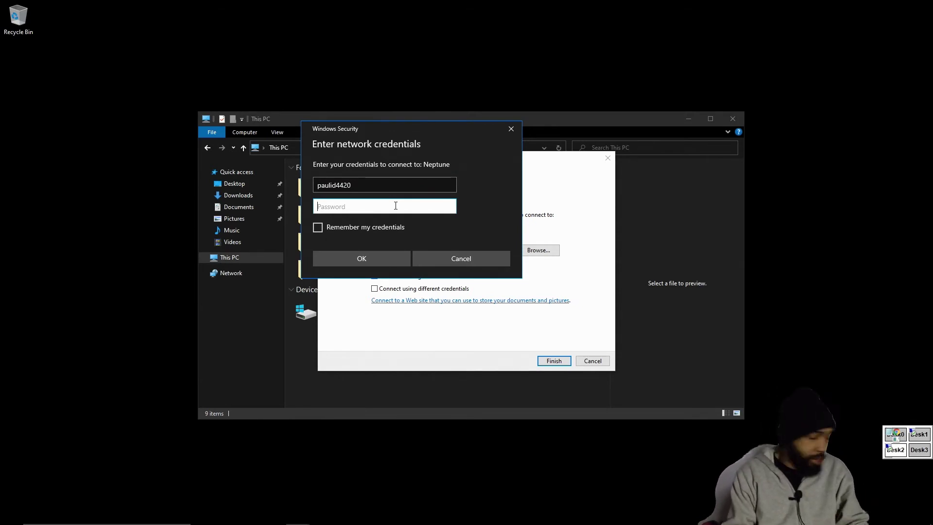
text(•••)
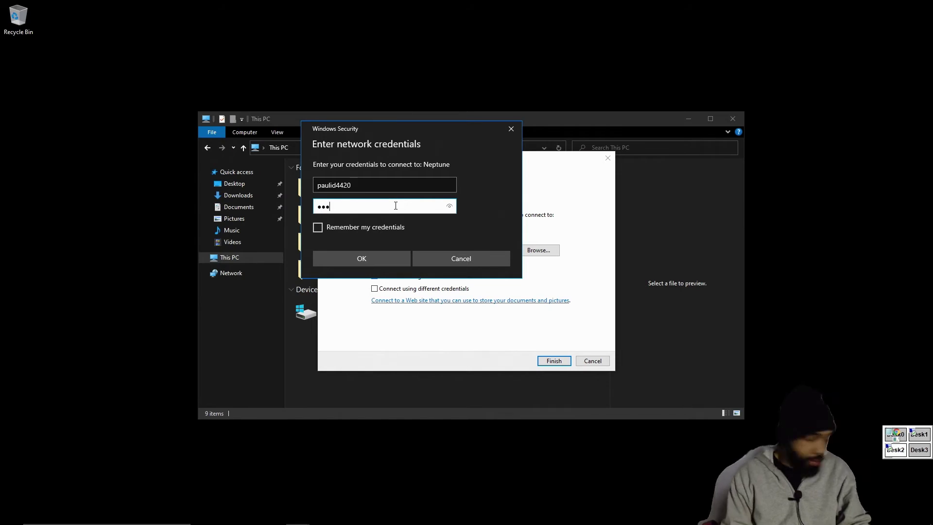
text(••)
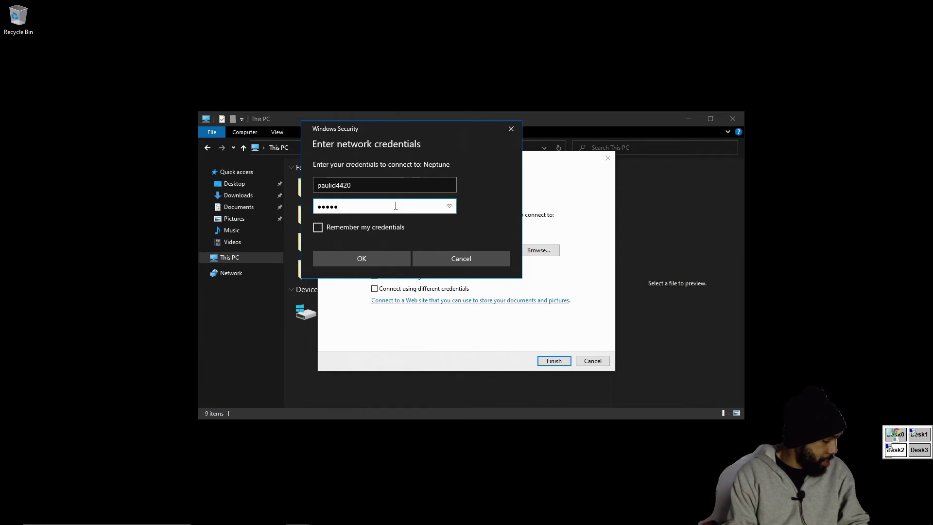
text(••)
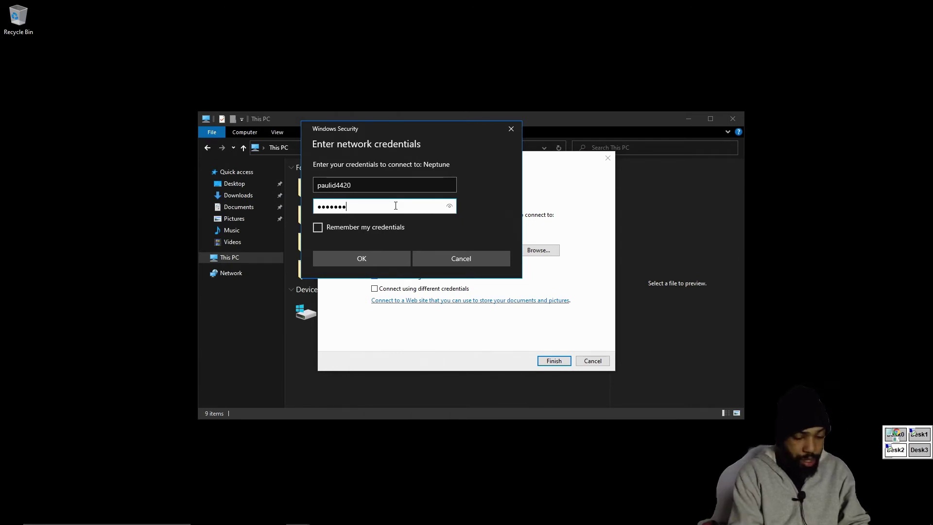
text(••)
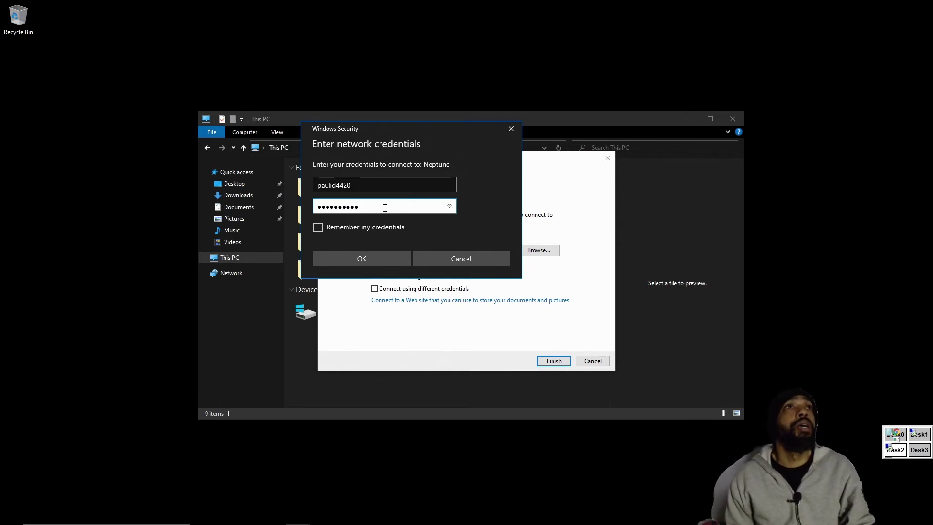
click(317, 227)
click(351, 254)
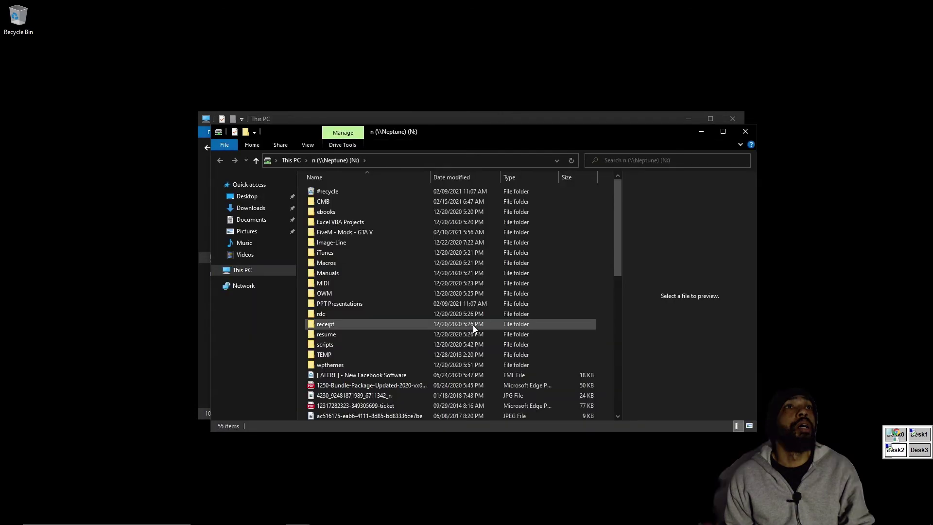
Review the N: drive's contents, then close it to return to This PC's Computer commands
scroll(427, 324, down, 6)
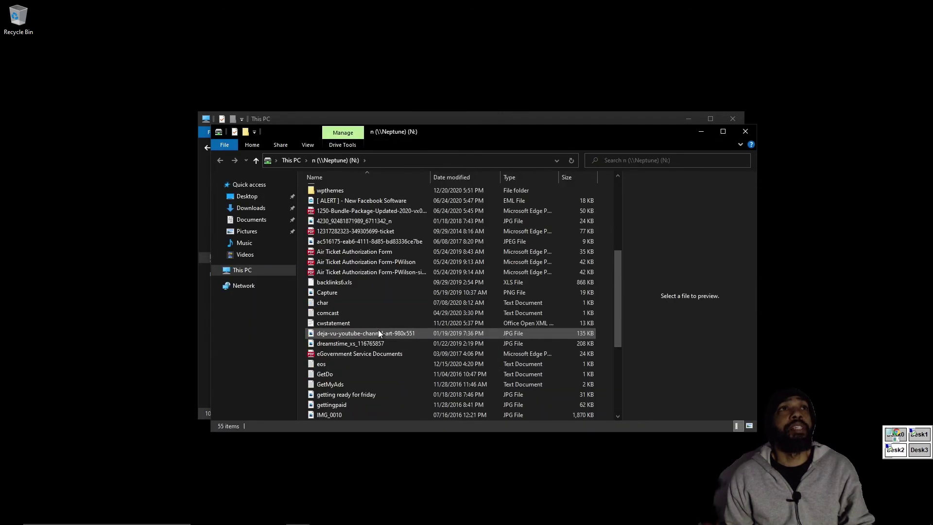
scroll(378, 333, up, 6)
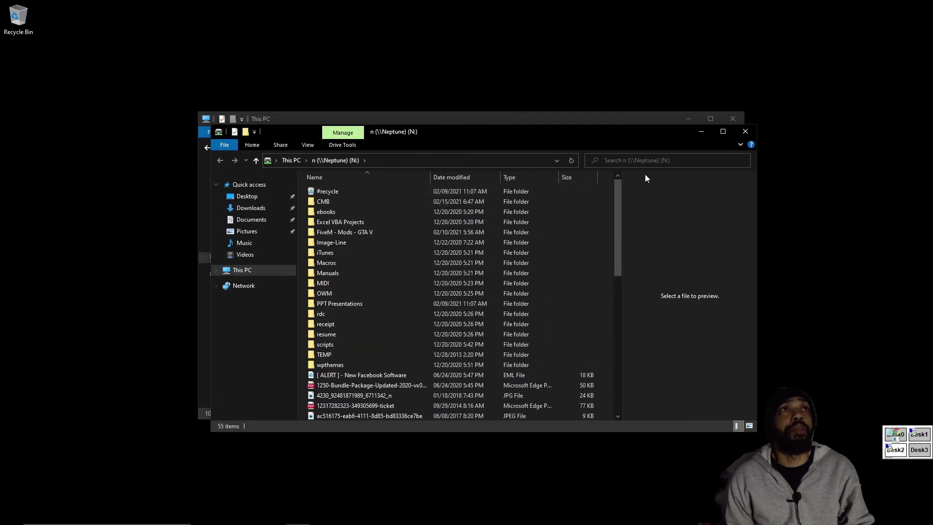
click(743, 132)
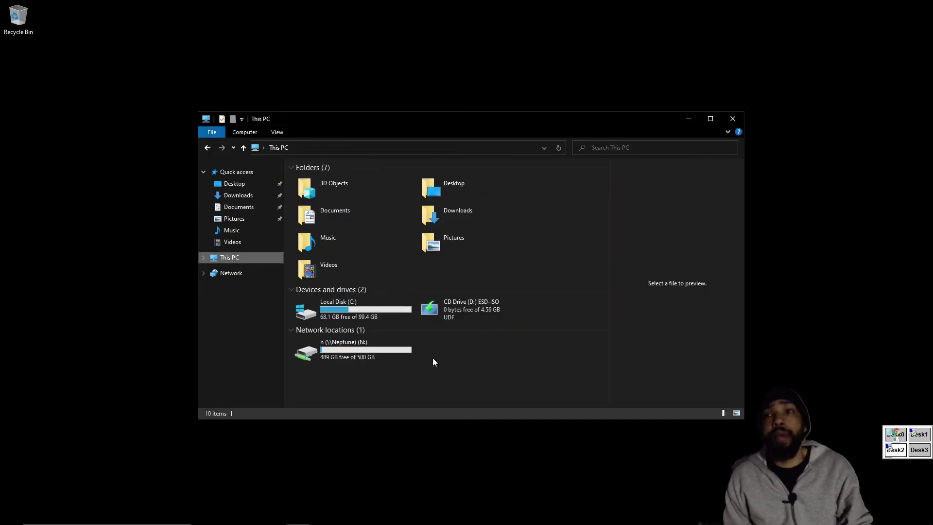
click(243, 133)
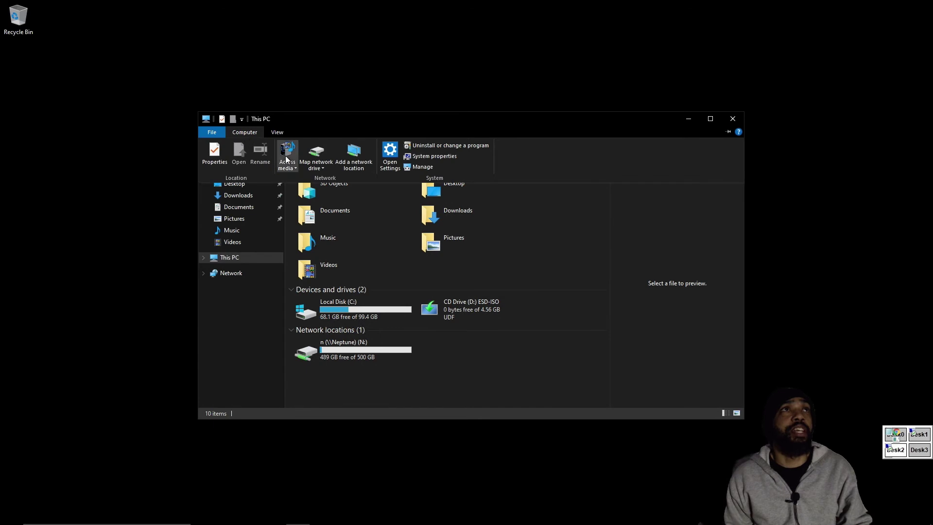
Start another network drive mapping with drive letter O:
click(316, 168)
click(331, 180)
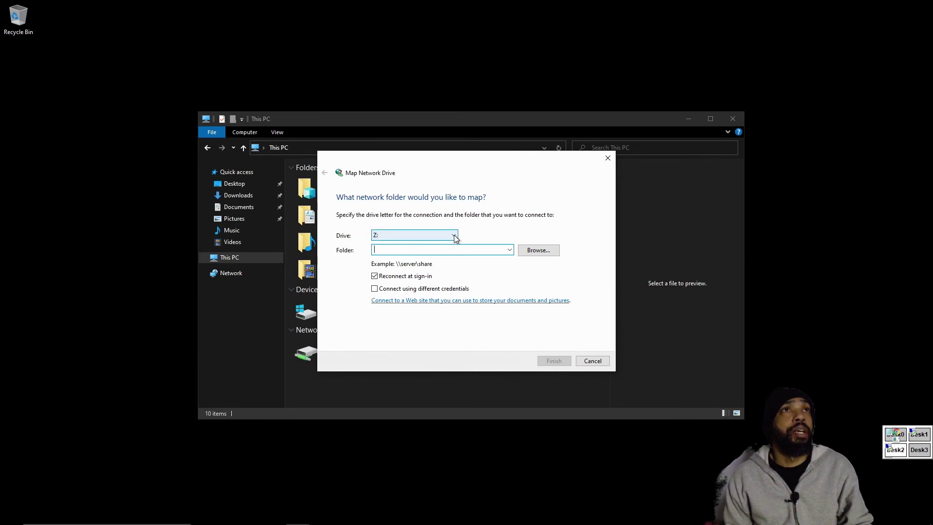
click(454, 236)
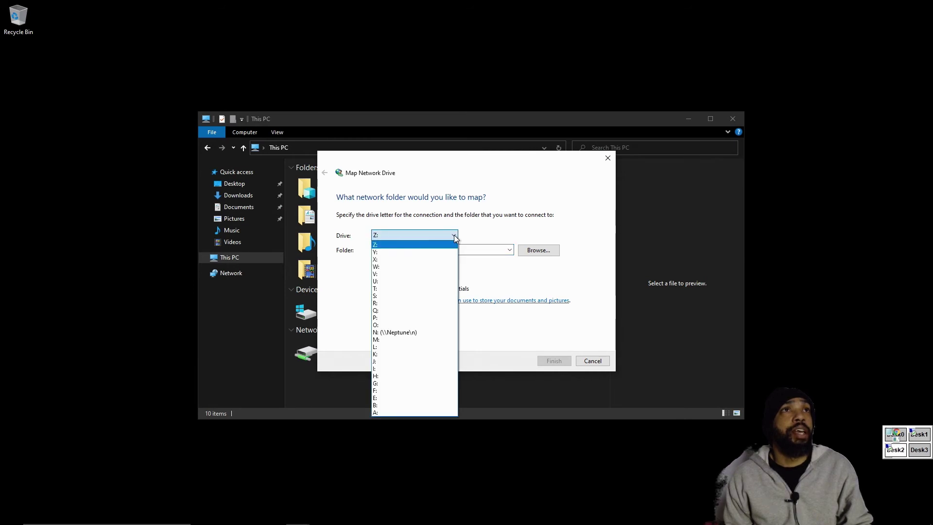
click(429, 325)
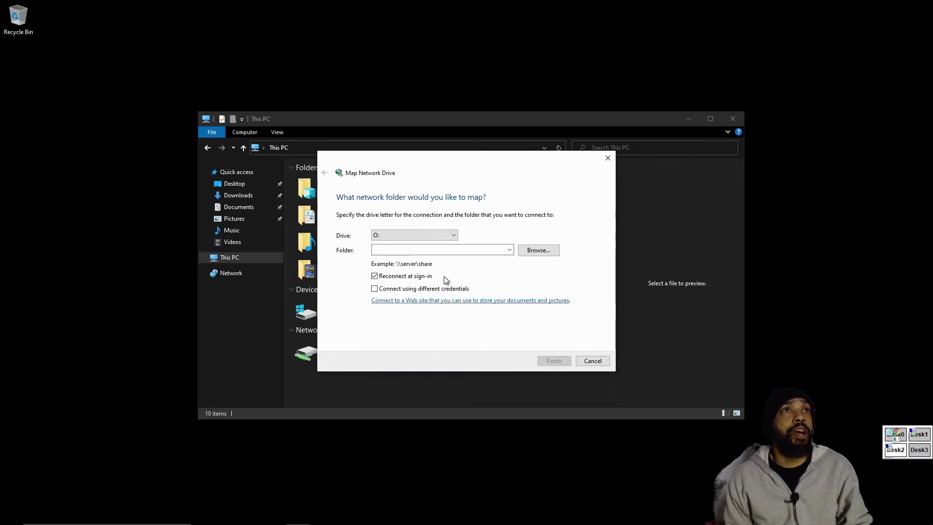
Set the folder to \\Neptune\o, finish the mapping, and close the opened O: window
click(510, 250)
click(503, 260)
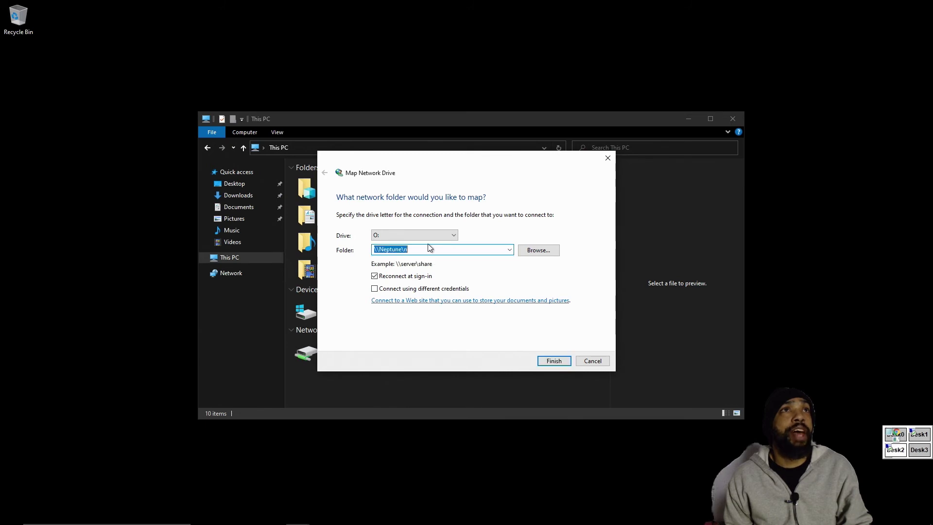
drag(403, 249, 448, 253)
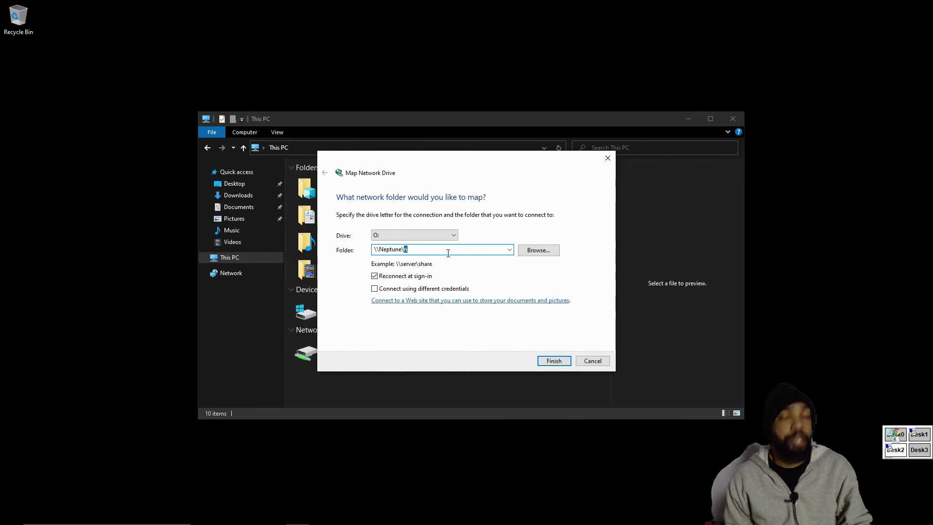
text(o)
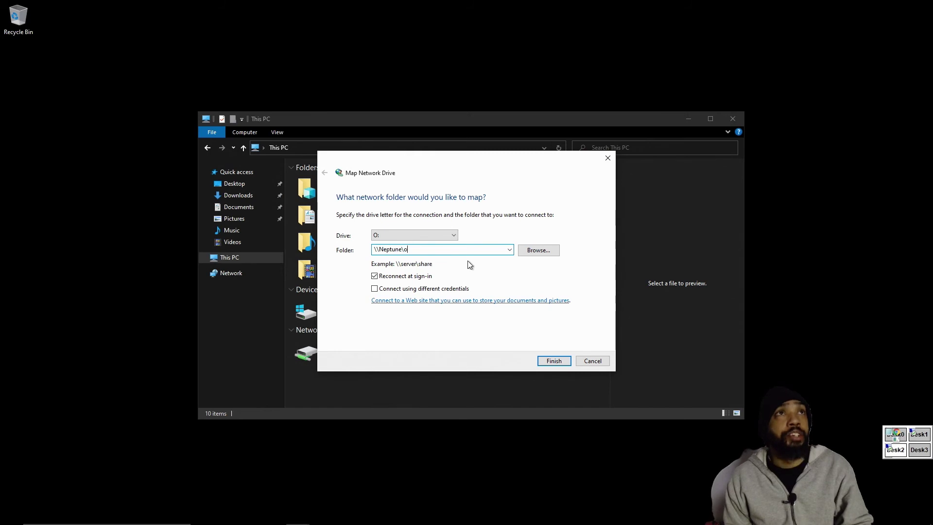
click(565, 364)
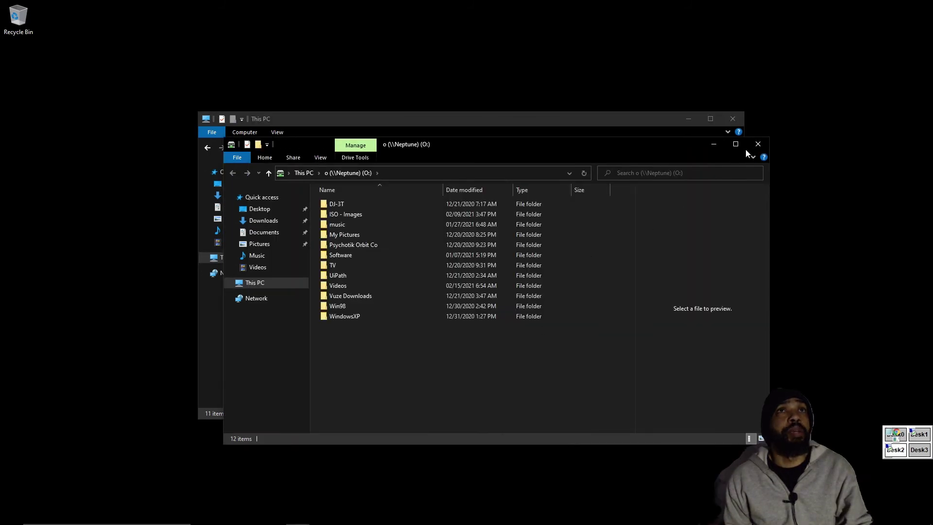
click(757, 146)
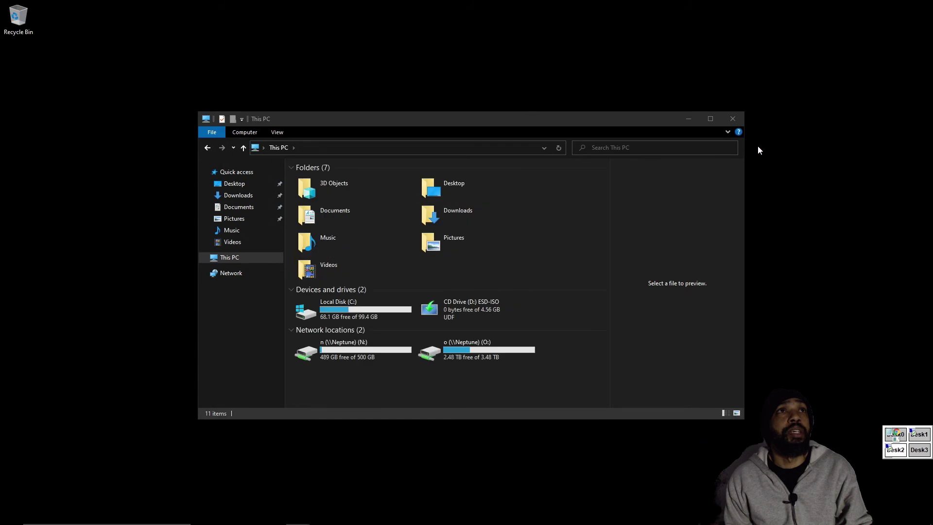
Close the This PC window to reveal the desktop
click(742, 122)
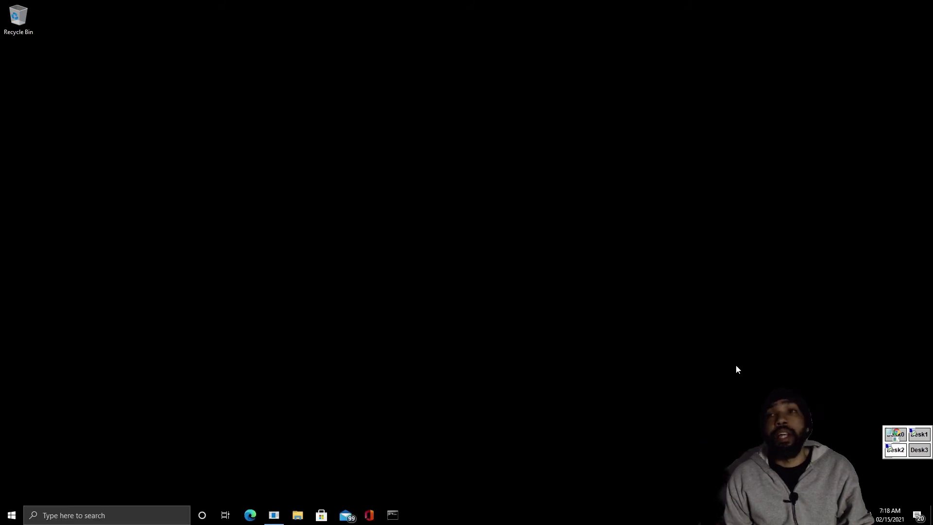